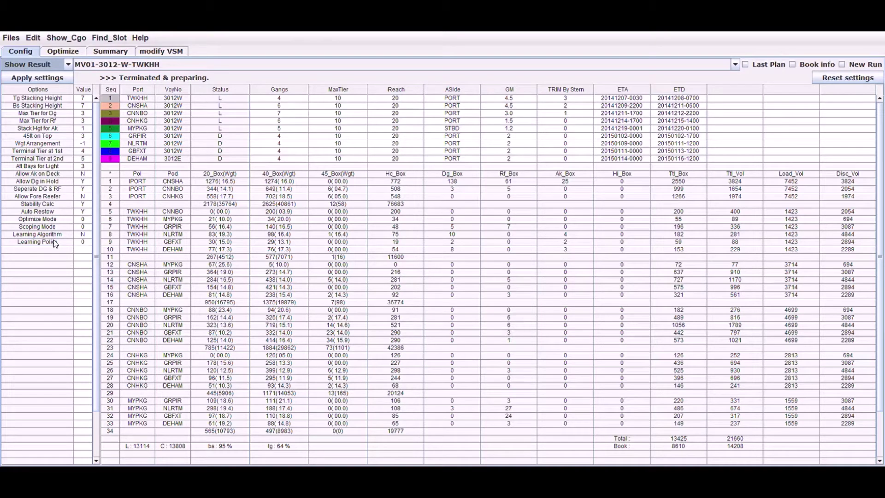
- Check the first port's Reach and TRIM By Stern values, leaving MYPKG's Reach unchanged
click(273, 101)
click(353, 101)
click(402, 100)
click(450, 102)
click(505, 104)
click(563, 104)
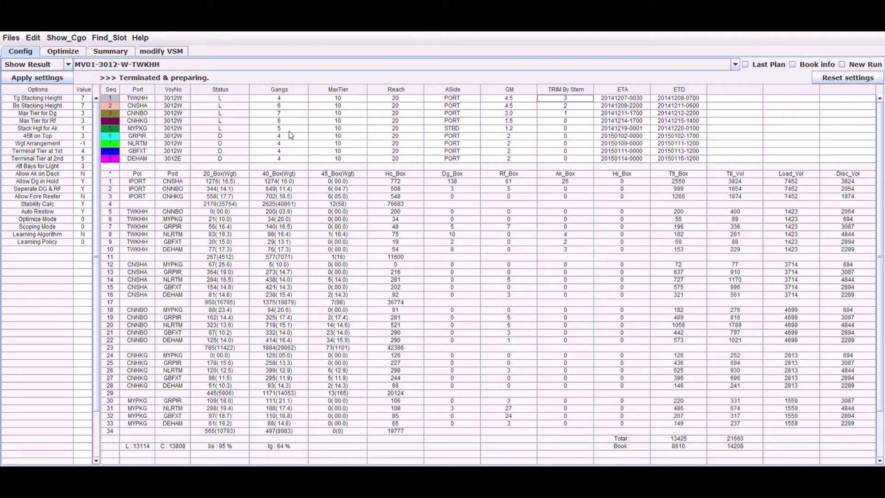
click(313, 130)
double_click(410, 131)
key(Up)
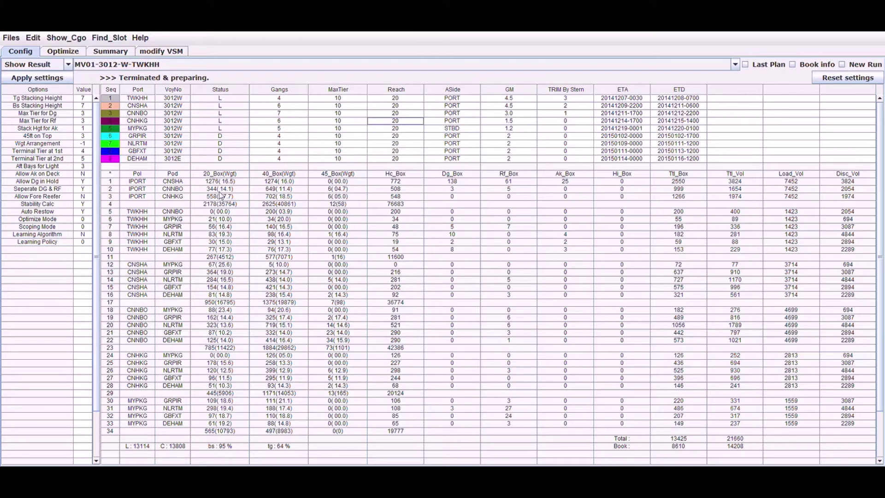
- Change Tg Stacking Height from 7 to 99 and confirm the new value
click(48, 129)
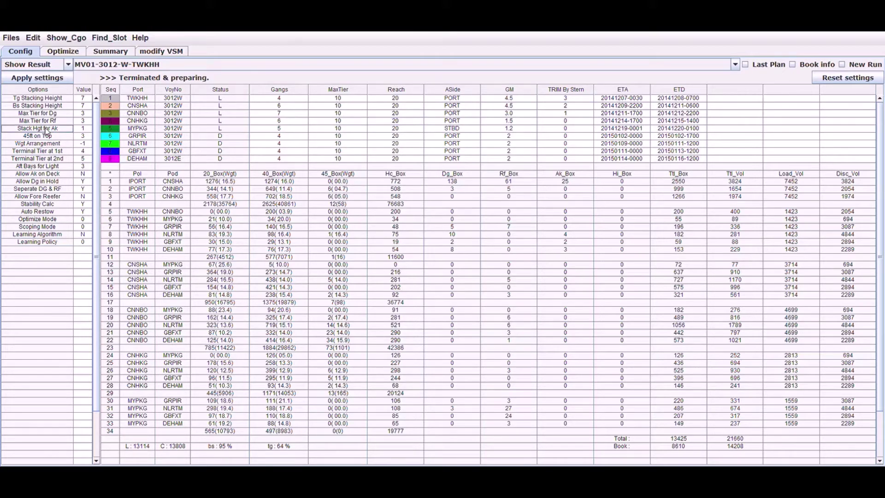
click(46, 99)
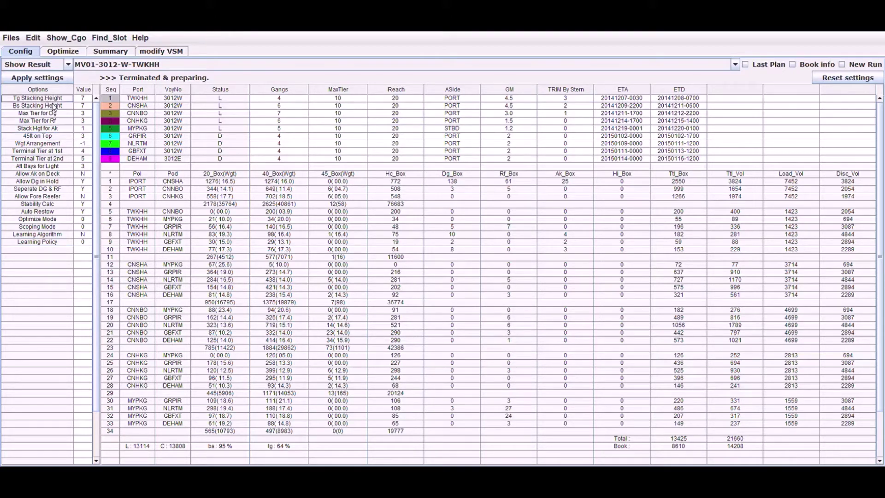
double_click(87, 99)
text(99)
key(Return)
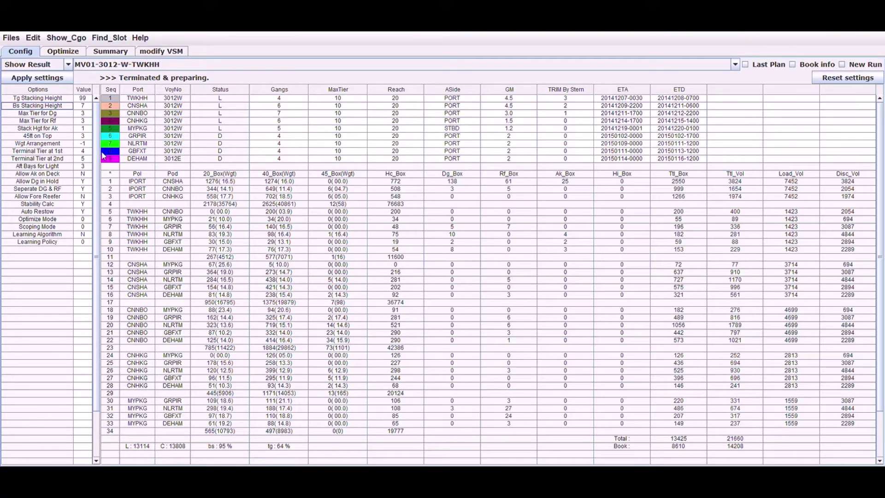
click(86, 99)
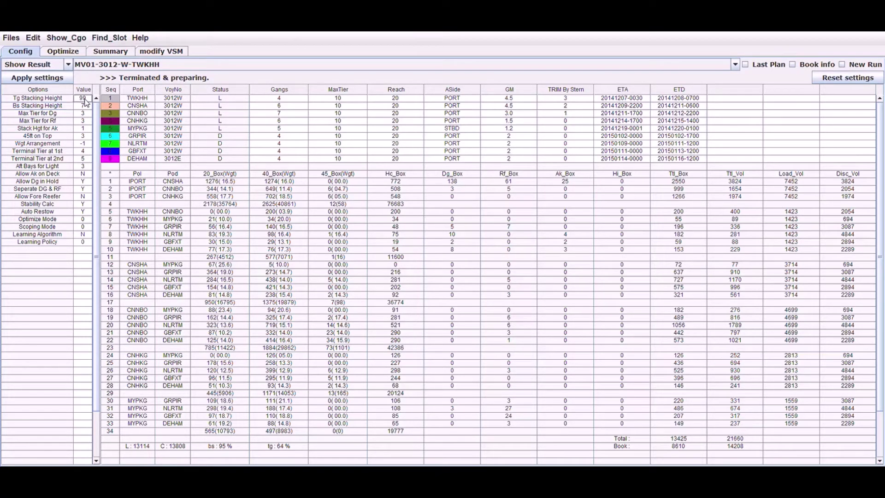
click(84, 105)
double_click(85, 105)
key(Escape)
click(78, 98)
click(78, 99)
click(83, 106)
click(65, 128)
click(68, 115)
double_click(85, 115)
click(84, 122)
double_click(84, 122)
double_click(84, 129)
key(BackSpace)
text(2)
click(83, 137)
double_click(83, 138)
key(BackSpace)
text(0)
click(83, 151)
double_click(86, 138)
key(Escape)
double_click(91, 140)
key(BackSpace)
text(3)
key(Return)
- Try Wgt Arrangement at 1, then restore it to -1
double_click(85, 144)
click(82, 160)
click(78, 145)
double_click(79, 146)
text(1)
key(Return)
double_click(79, 144)
text(-)
click(87, 154)
- Lower Terminal Tier at 1st to 3
click(84, 159)
double_click(88, 153)
key(BackSpace)
text(3)
key(Return)
- Set Allow Ak on Deck to n, replacing a briefly typed y
click(83, 167)
double_click(85, 175)
key(BackSpace)
text(y)
key(BackSpace)
text(n)
key(Return)
click(70, 191)
double_click(83, 205)
double_click(85, 219)
key(BackSpace)
text(-1)
key(Return)
double_click(82, 219)
text(1)
click(84, 234)
double_click(90, 220)
key(BackSpace)
text(3)
click(88, 228)
double_click(90, 222)
text(0)
click(80, 228)
- Edit the Scoping Mode value cell to replace 0 with 3
click(53, 228)
click(84, 229)
click(57, 227)
click(79, 228)
double_click(81, 228)
click(83, 234)
double_click(83, 228)
double_click(84, 228)
- Commit Scoping Mode as 3, leaving Learning Algorithm at N and Learning Policy at 0
click(63, 228)
key(Tab)
key(Tab)
double_click(85, 235)
key(Return)
double_click(83, 243)
click(299, 116)
- Inspect CNSHA's Gangs 6 and MaxTier 10, and CNHKG's ASide PORT and GM 1.5
click(525, 109)
click(303, 109)
click(339, 108)
click(287, 243)
click(468, 258)
click(287, 250)
click(300, 122)
double_click(469, 122)
click(514, 121)
- Check TWKHH's Gangs 4, Reach 20 and GM 4.5, then open CNHKG's Reach 20 for editing
click(295, 99)
click(352, 101)
click(413, 101)
click(511, 100)
click(446, 122)
double_click(399, 122)
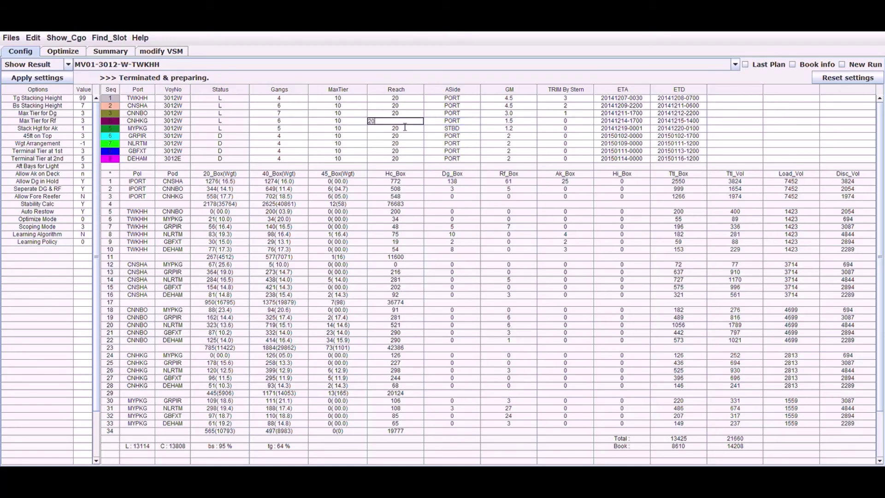